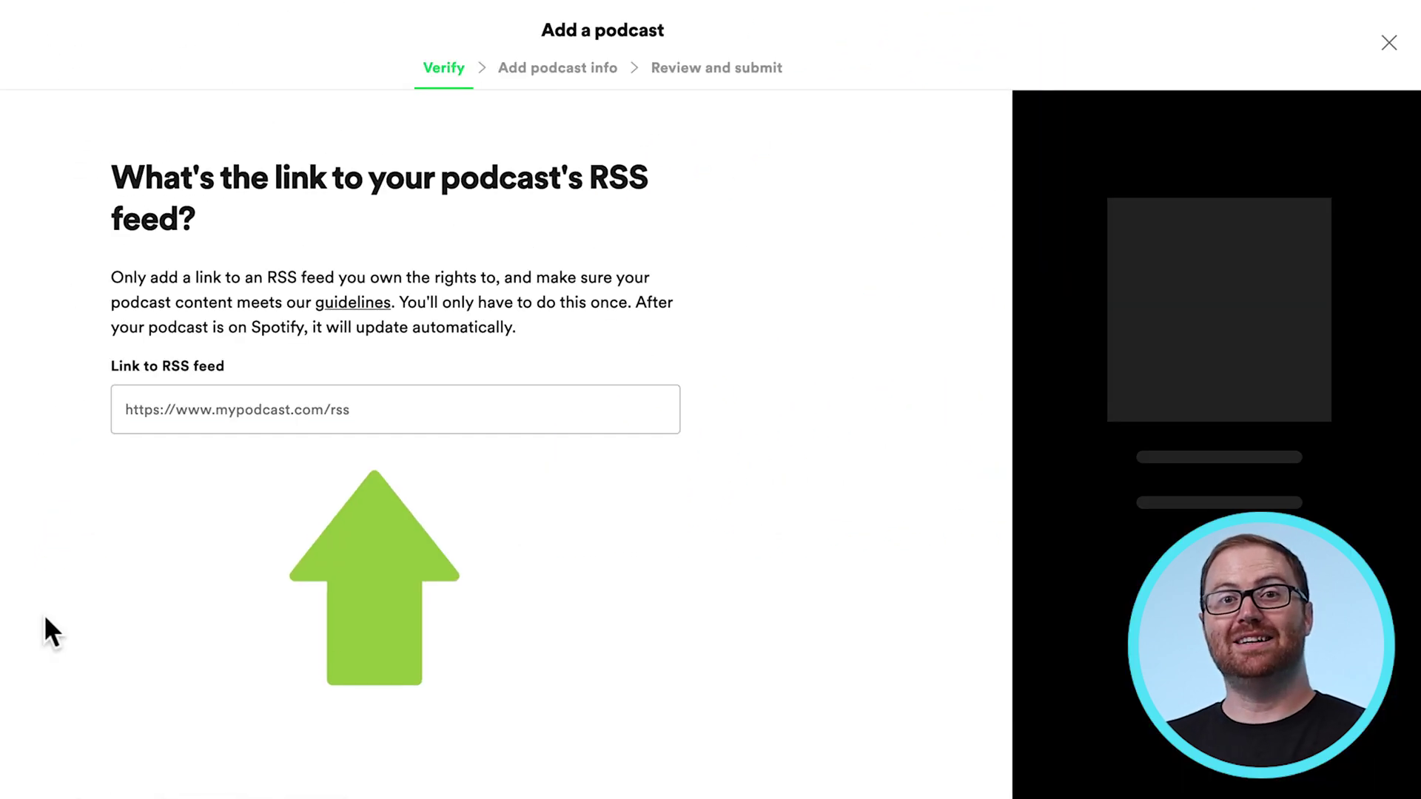
# Paste the Buzzsprout RSS feed link and send an ownership verification code to the feed's email.
pyautogui.click(342, 408)
pyautogui.write('https://feeds.buzzsprout.com/1884779.rss')
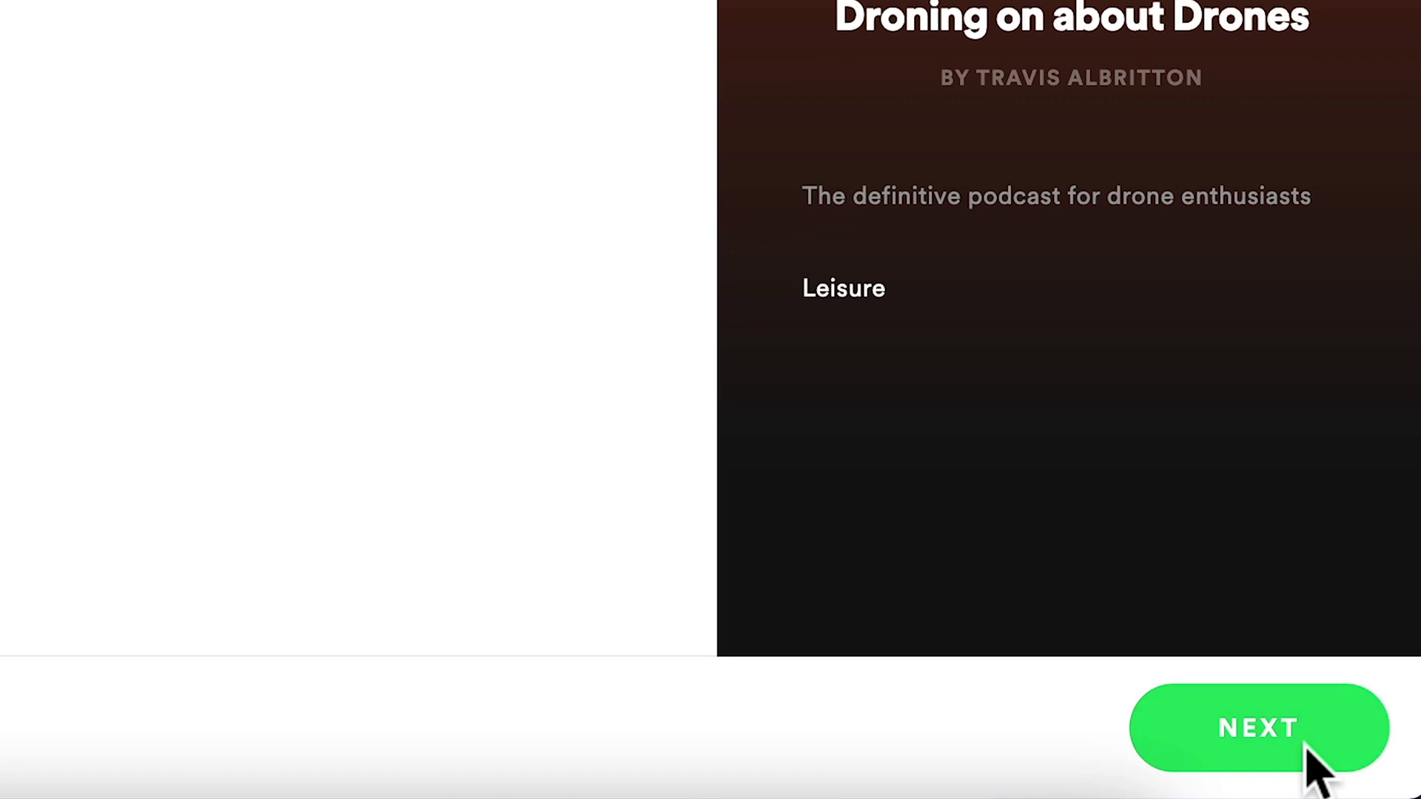
pyautogui.click(1321, 767)
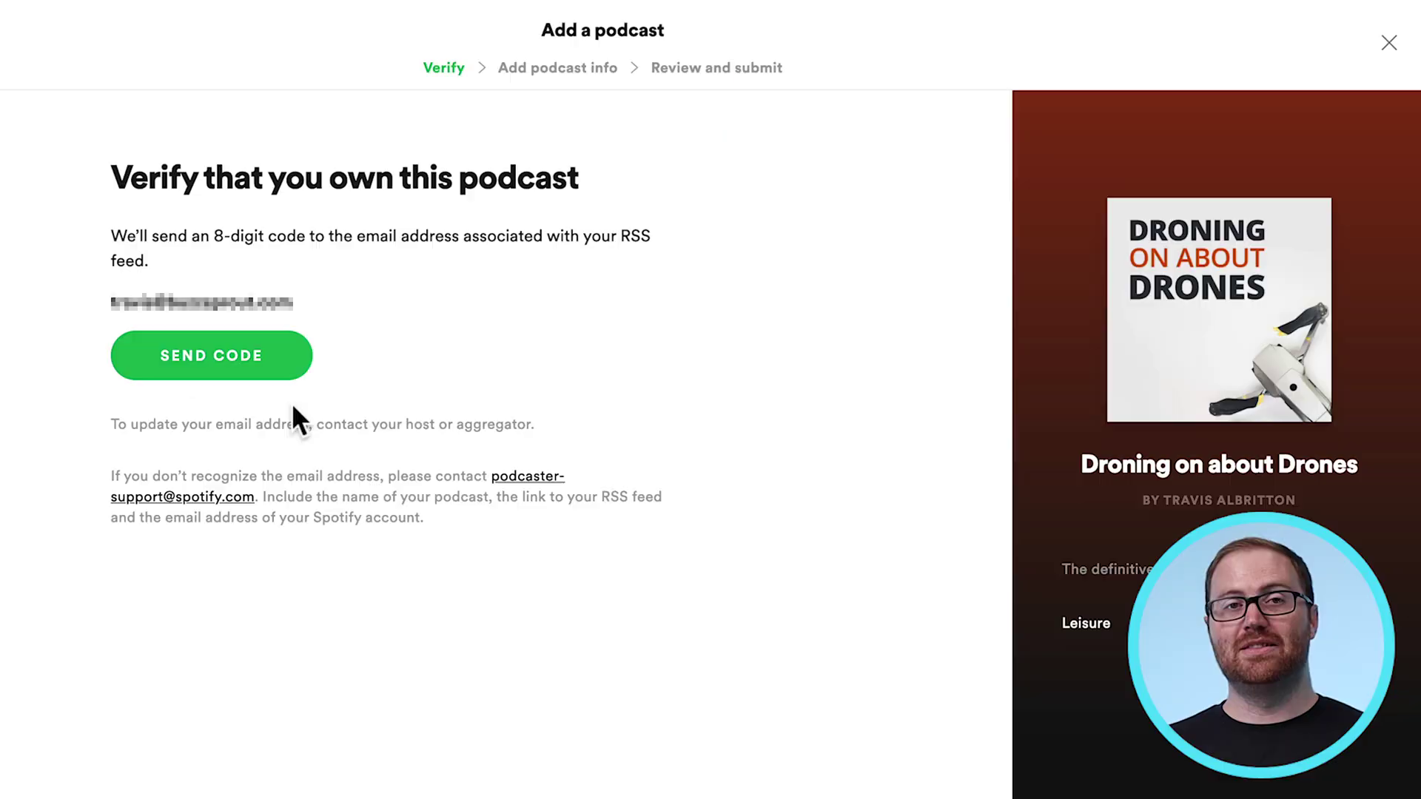
pyautogui.click(258, 372)
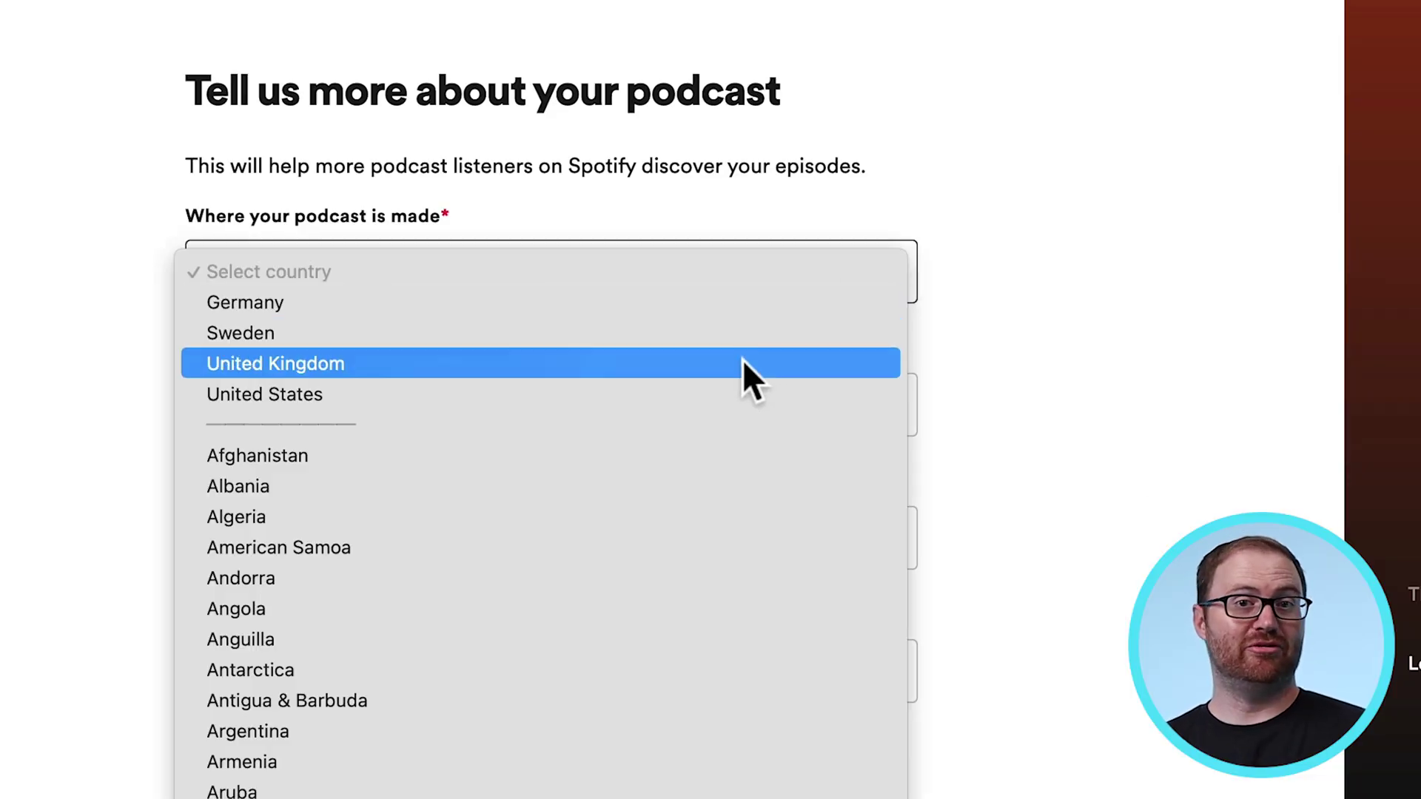
# Set United States, English and Lifestyle & Health for Droning on about Drones, then submit.
pyautogui.click(735, 391)
pyautogui.click(735, 392)
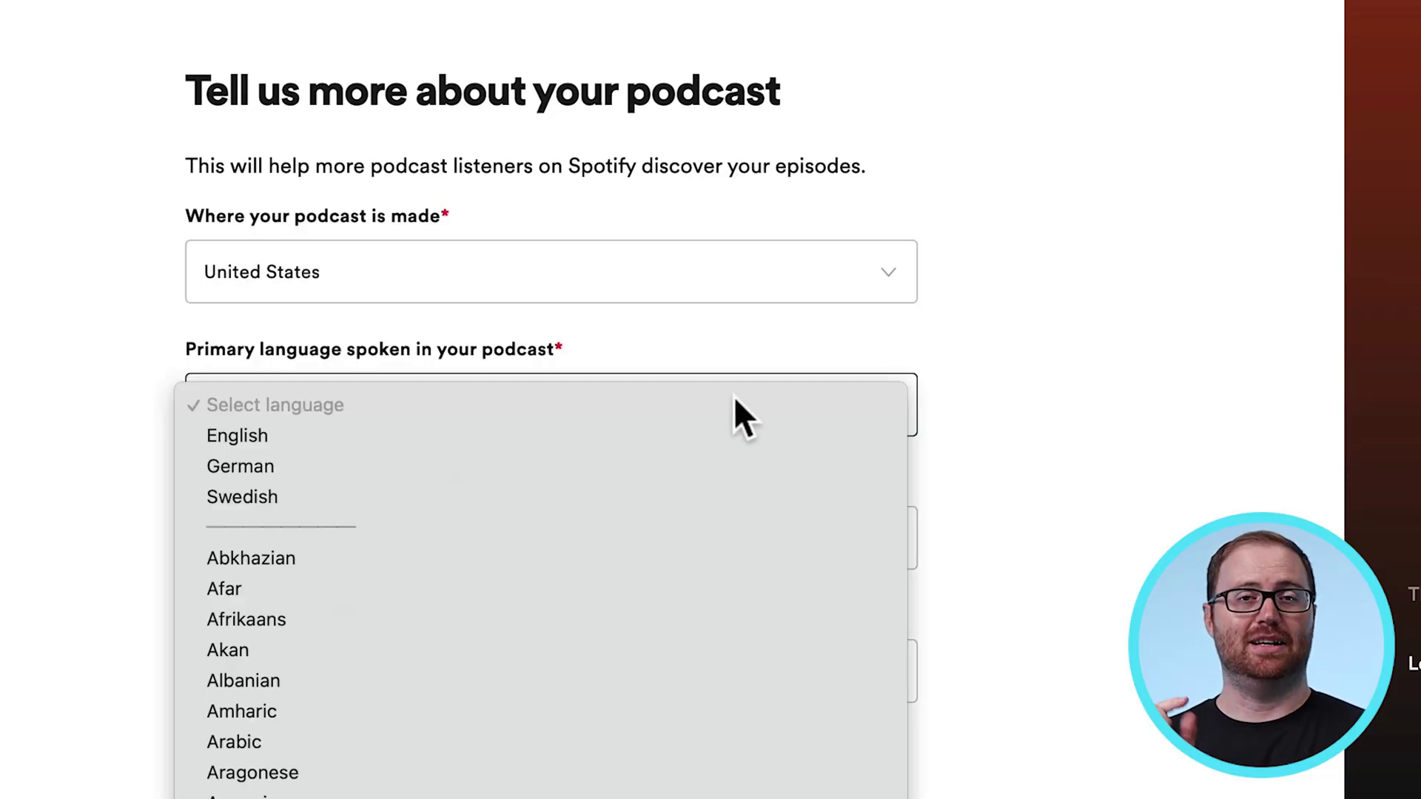
pyautogui.click(714, 438)
pyautogui.click(817, 599)
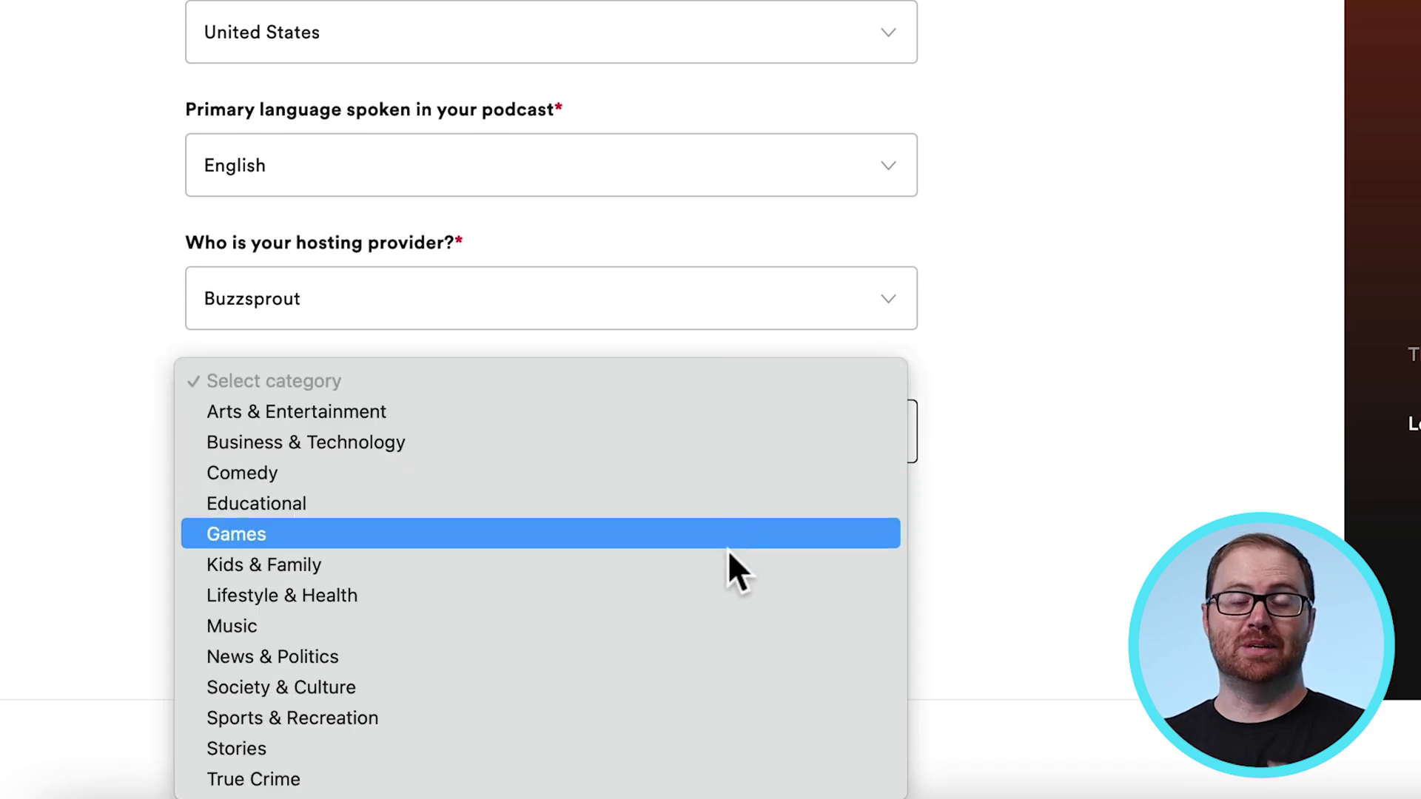
pyautogui.click(705, 598)
pyautogui.scroll(-5, 948, 587)
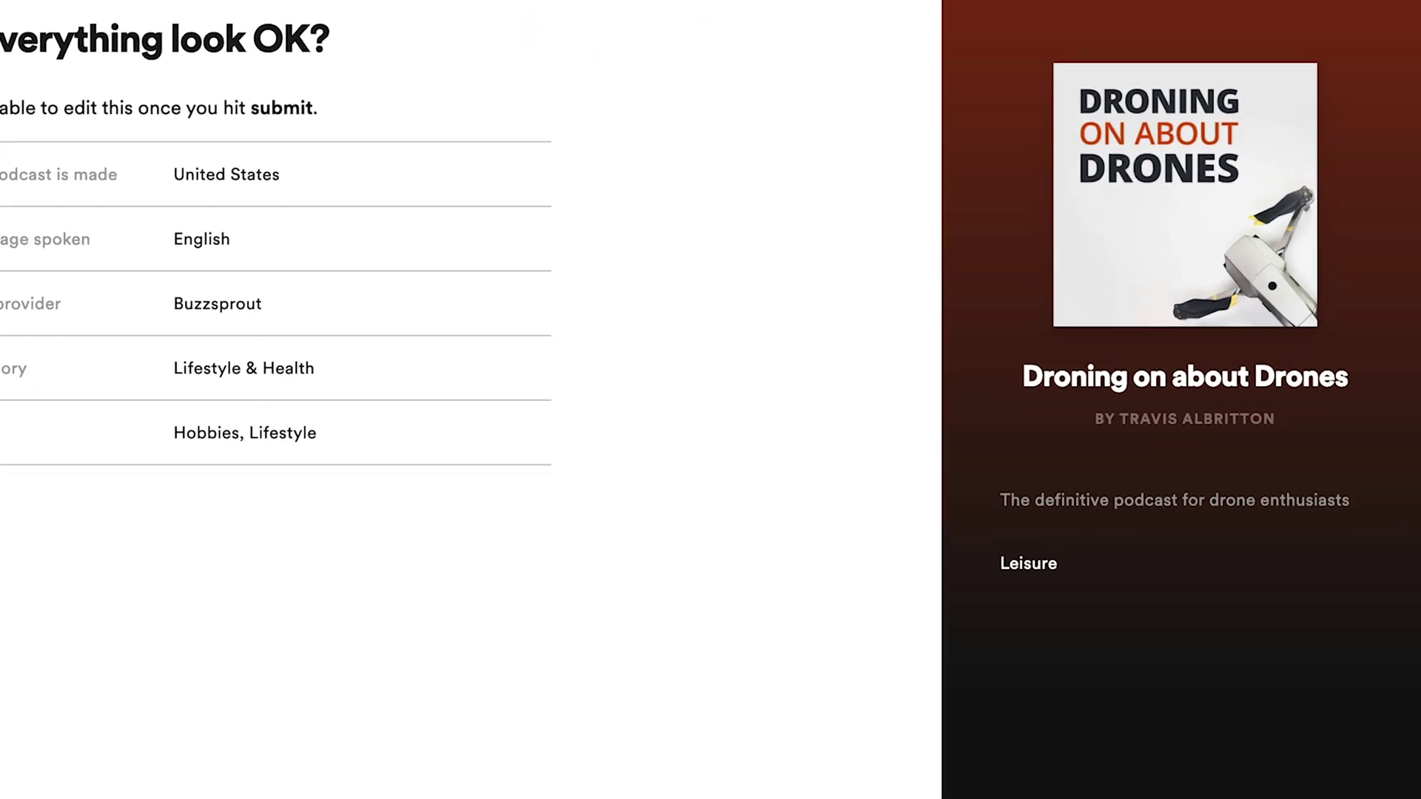
pyautogui.click(1222, 734)
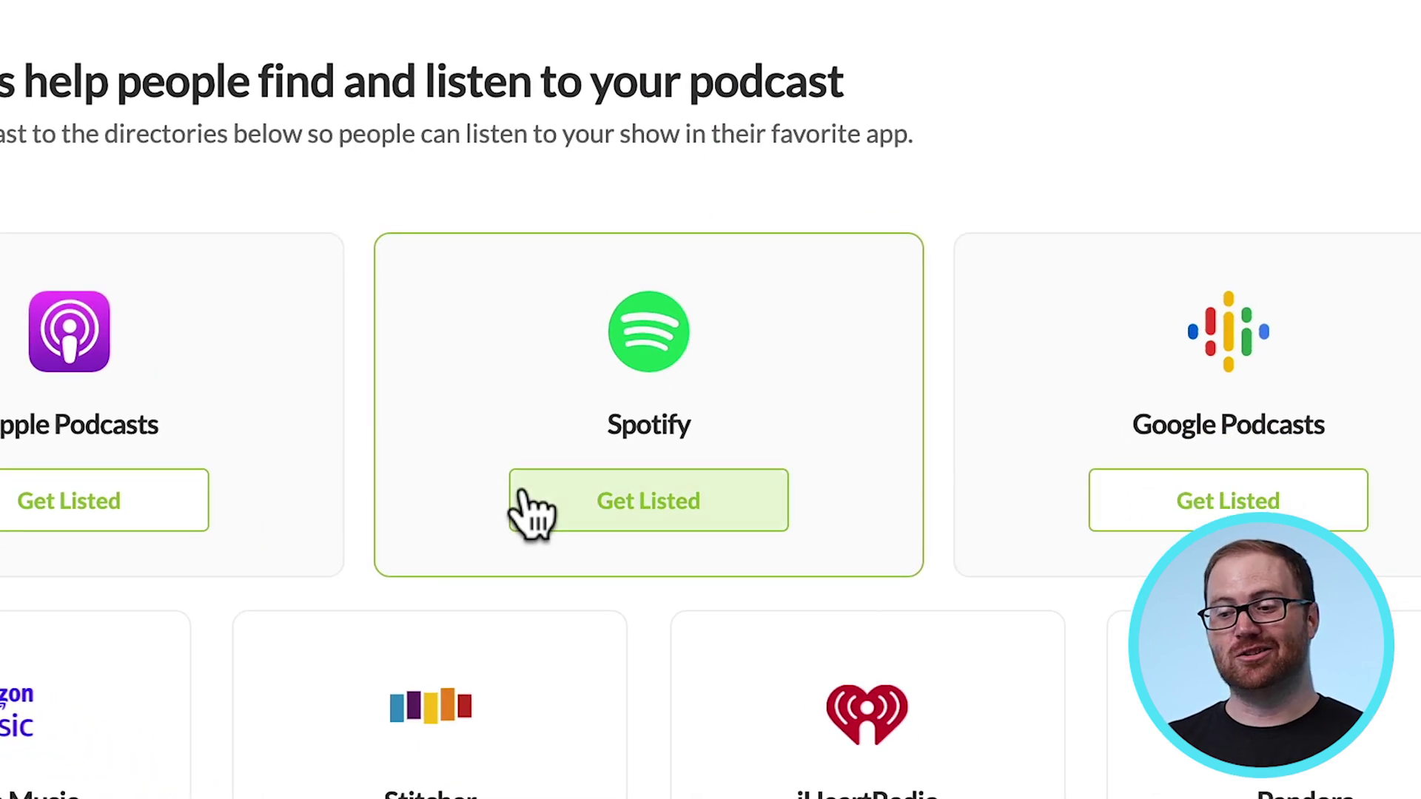
# Choose Get Listed under Spotify in Buzzsprout's Directories, then Submit Your Podcast to Spotify.
pyautogui.click(534, 513)
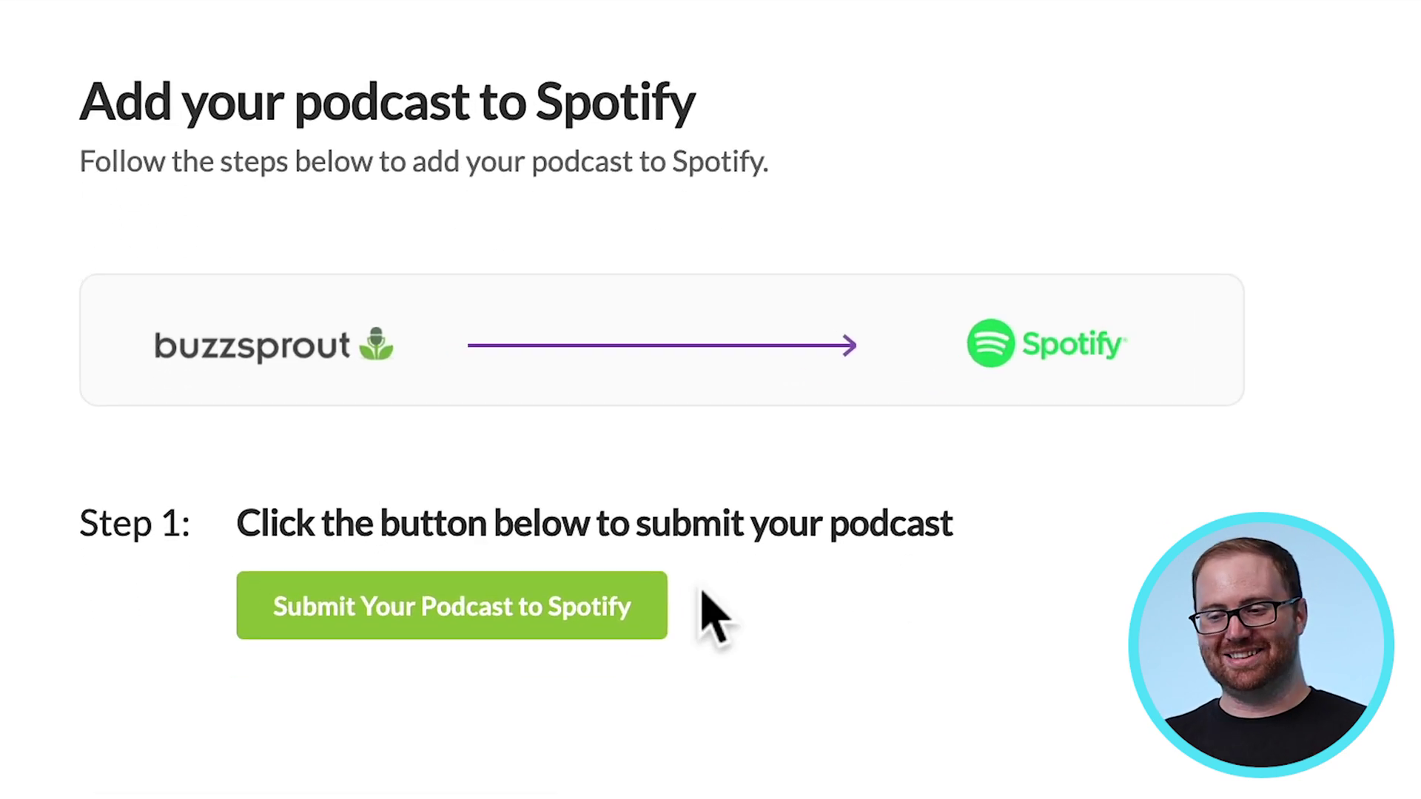
pyautogui.click(650, 623)
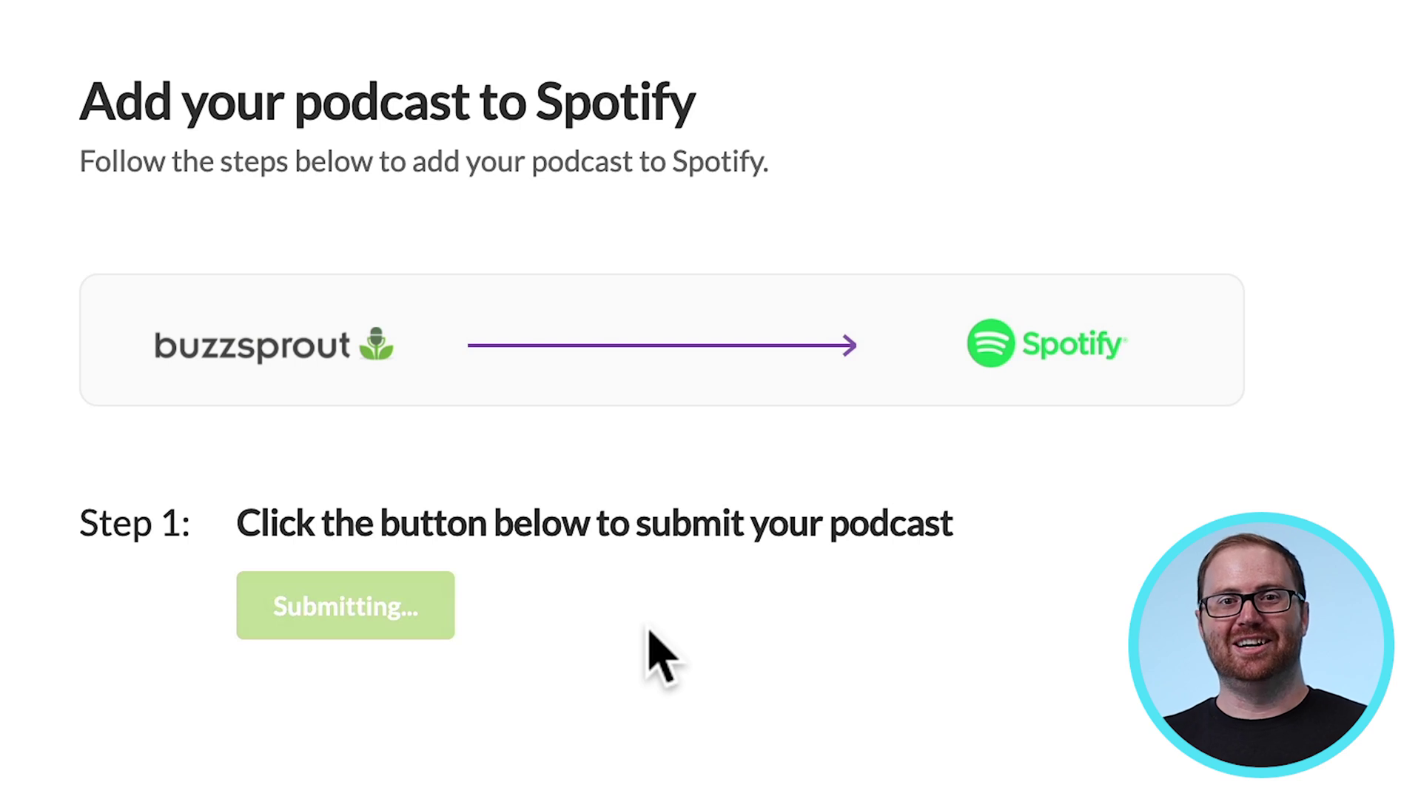